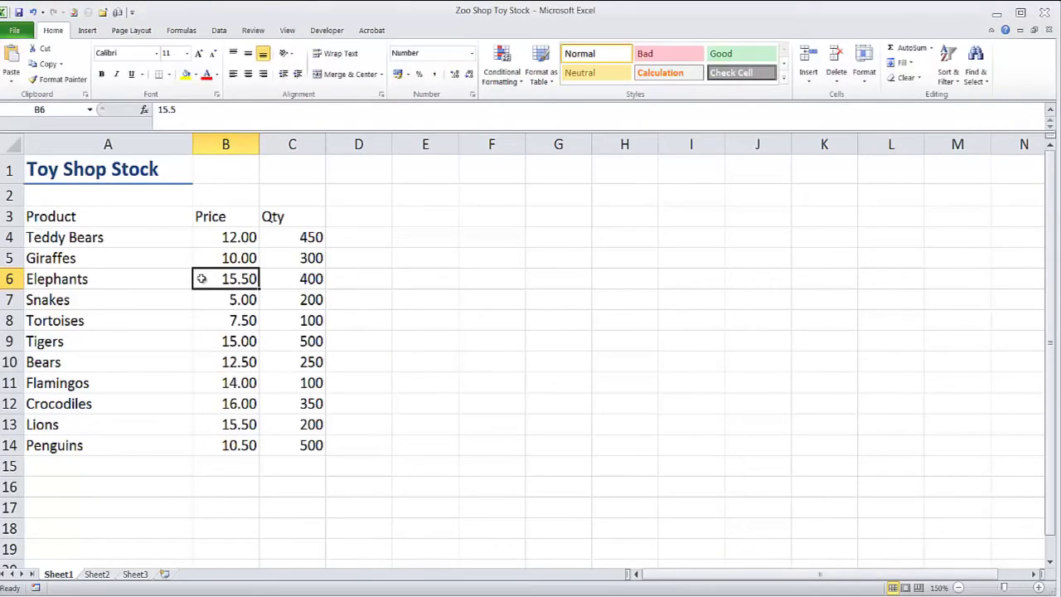
# Step: Convert the range A3:C14 into a table with headers
pyautogui.hotkey('ctrl', 't')
pyautogui.moveTo(705, 323); pyautogui.dragTo(442, 266)
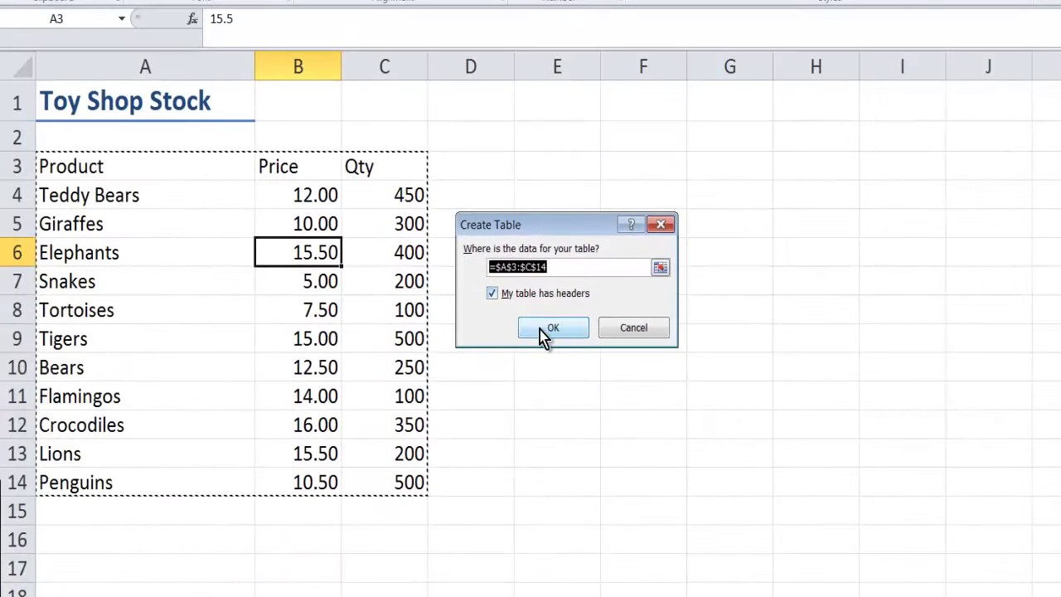
pyautogui.click(539, 328)
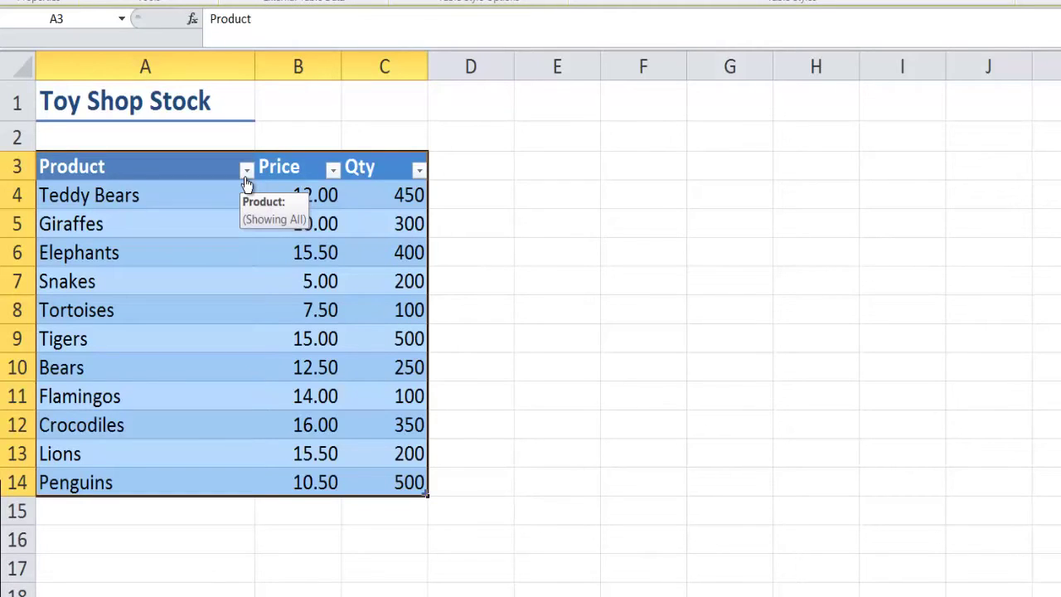
# Step: Add a fourth table column by entering the header Total Value in cell D3
pyautogui.click(481, 171)
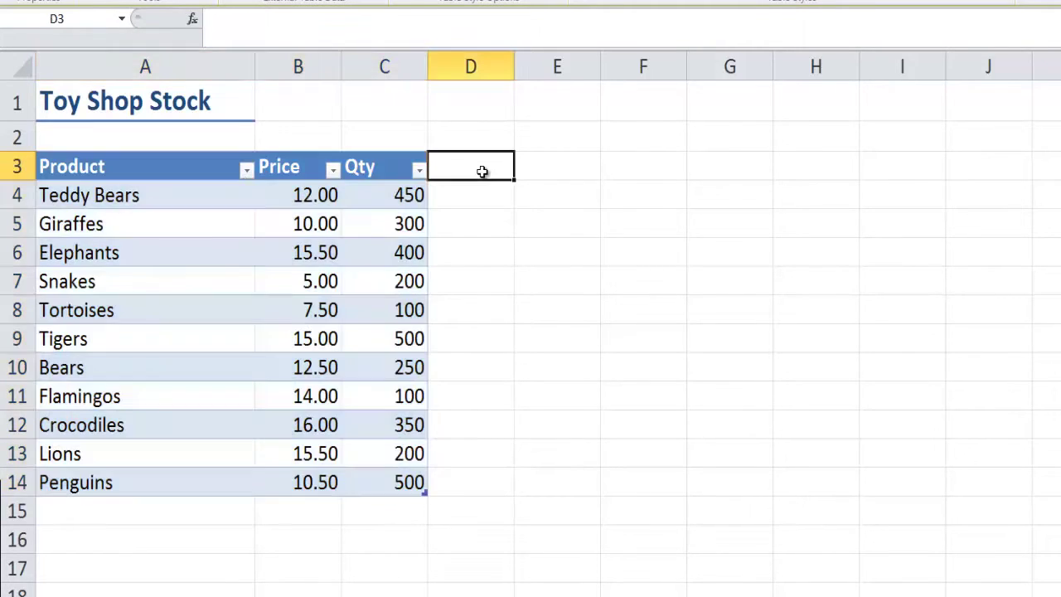
pyautogui.write('Total V')
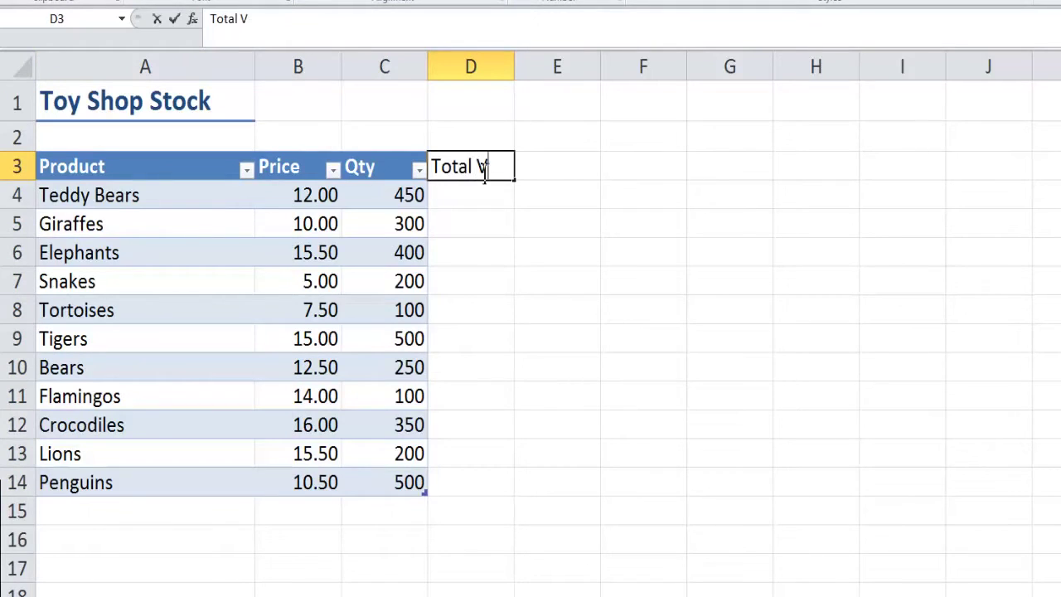
pyautogui.write('alue')
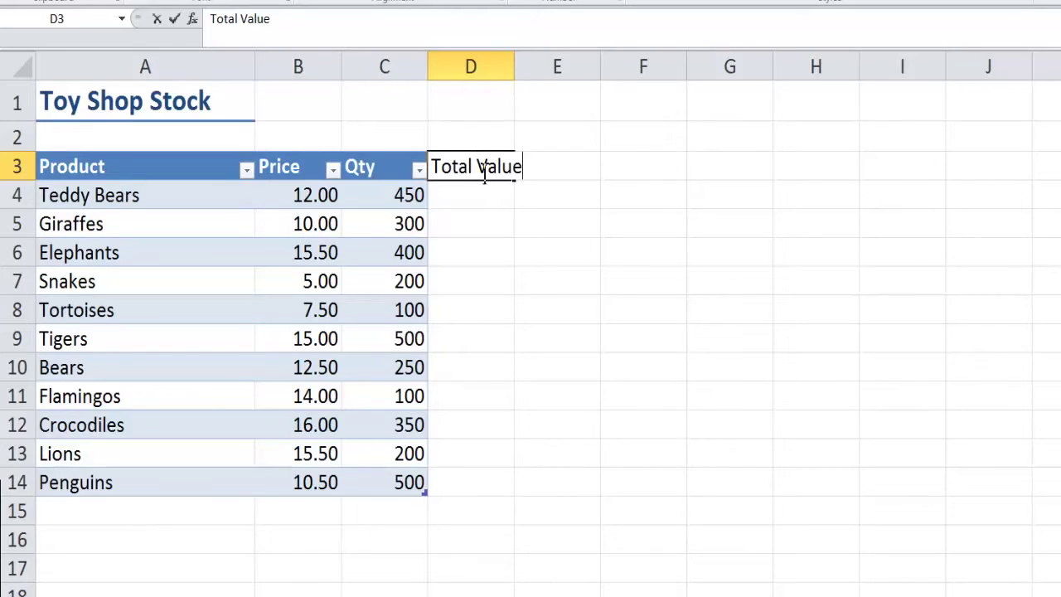
pyautogui.press('Return')
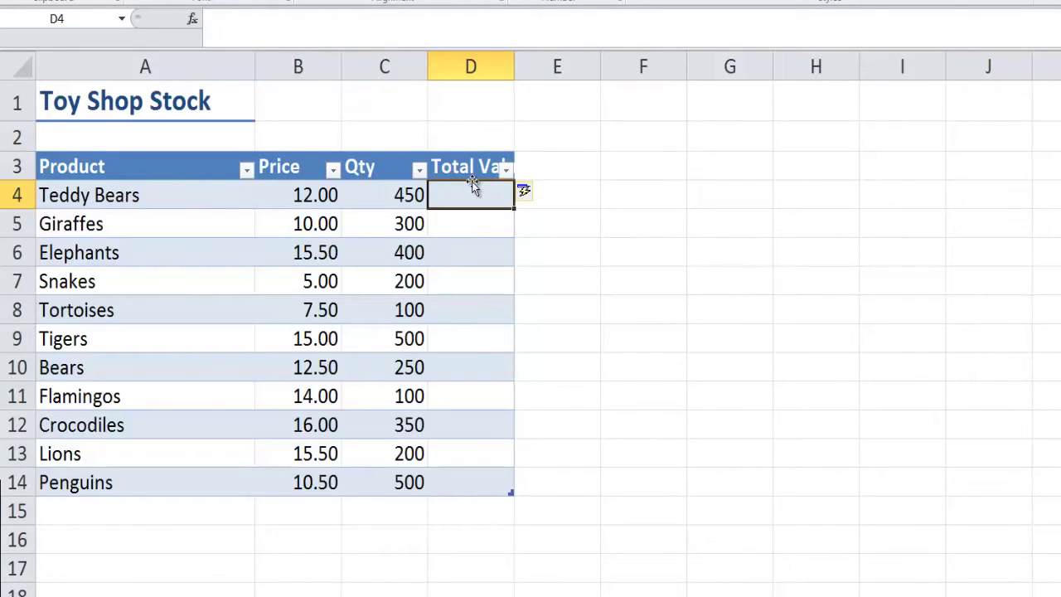
# Step: Enter the formula =[Price]*[Qty] in cell D4 to calculate the Total Value column
pyautogui.write('=[')
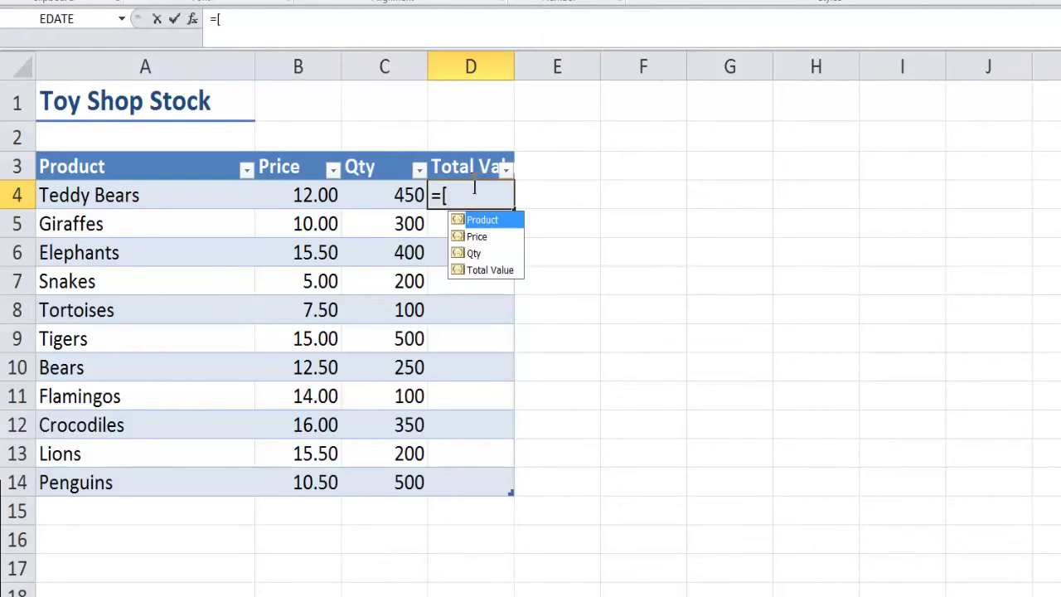
pyautogui.doubleClick(481, 237)
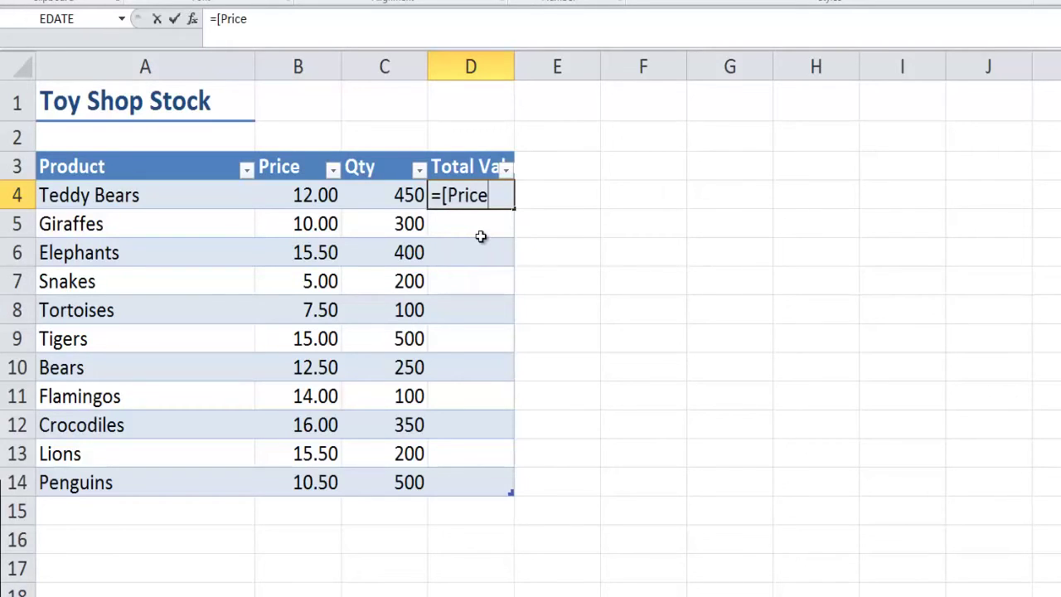
pyautogui.write(']')
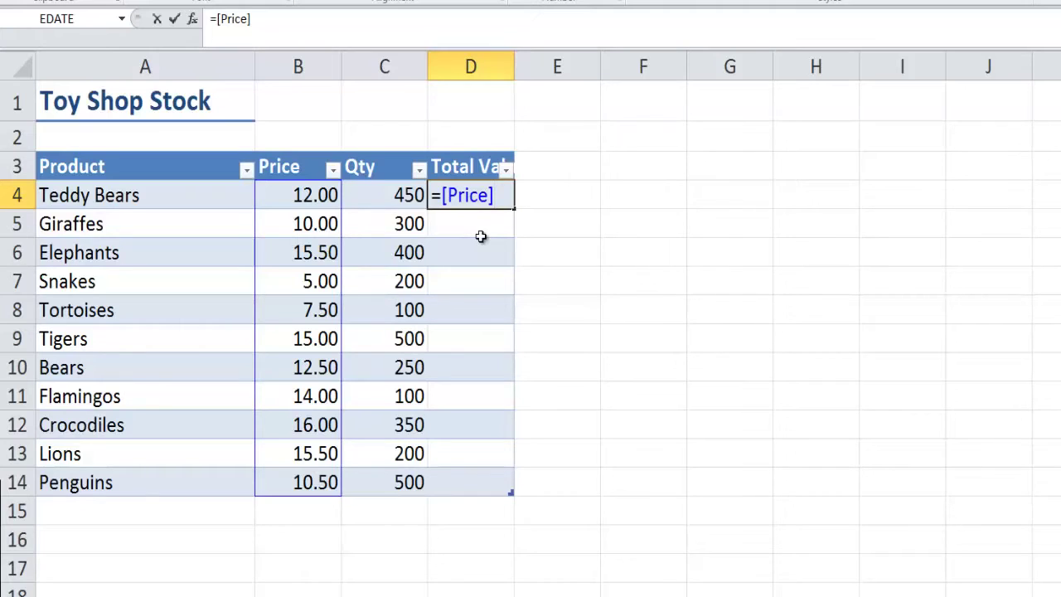
pyautogui.write('*[')
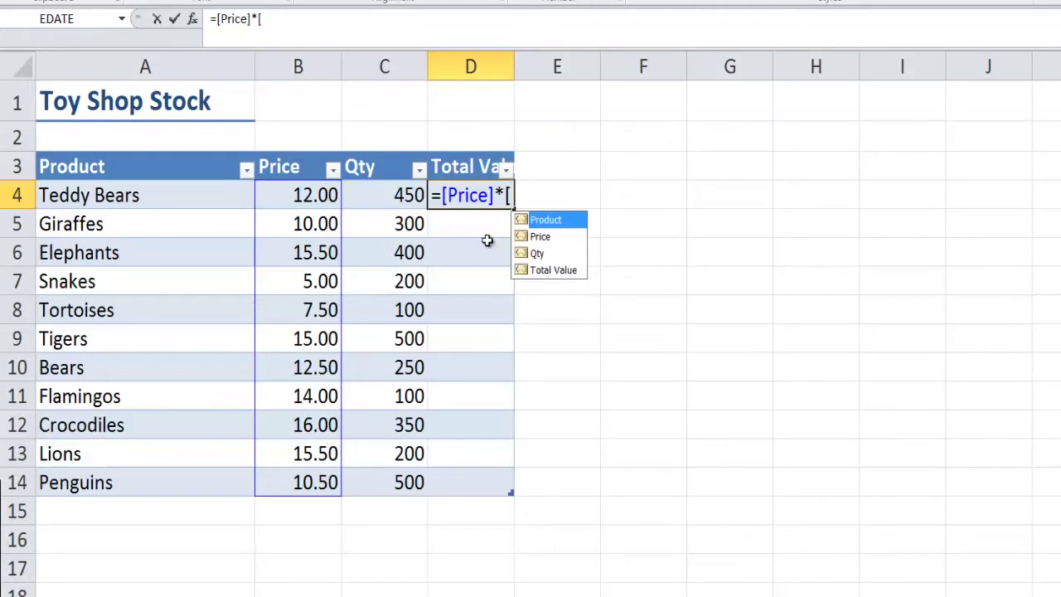
pyautogui.doubleClick(538, 254)
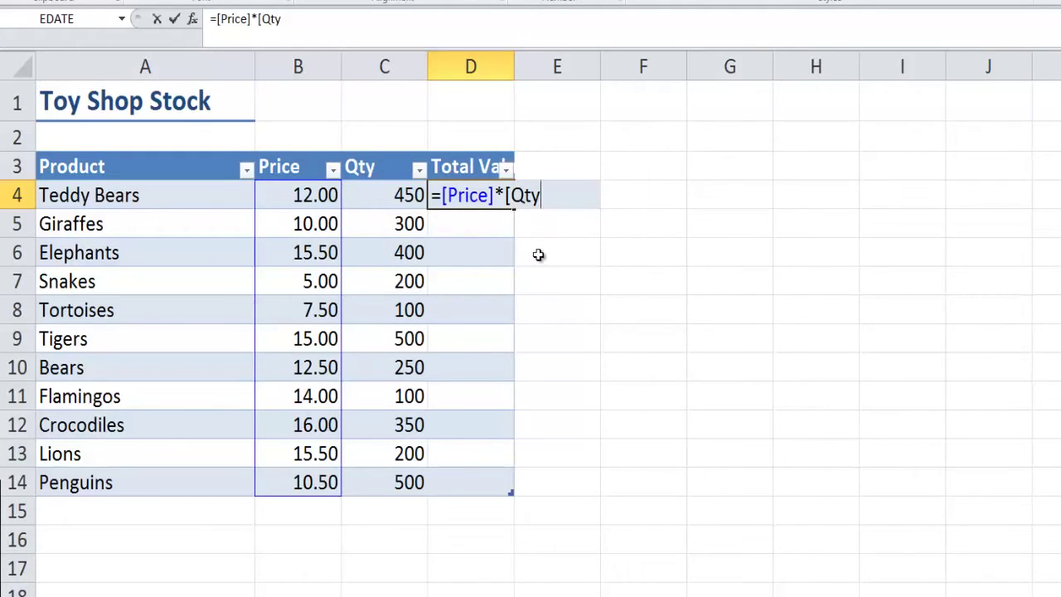
pyautogui.write(']')
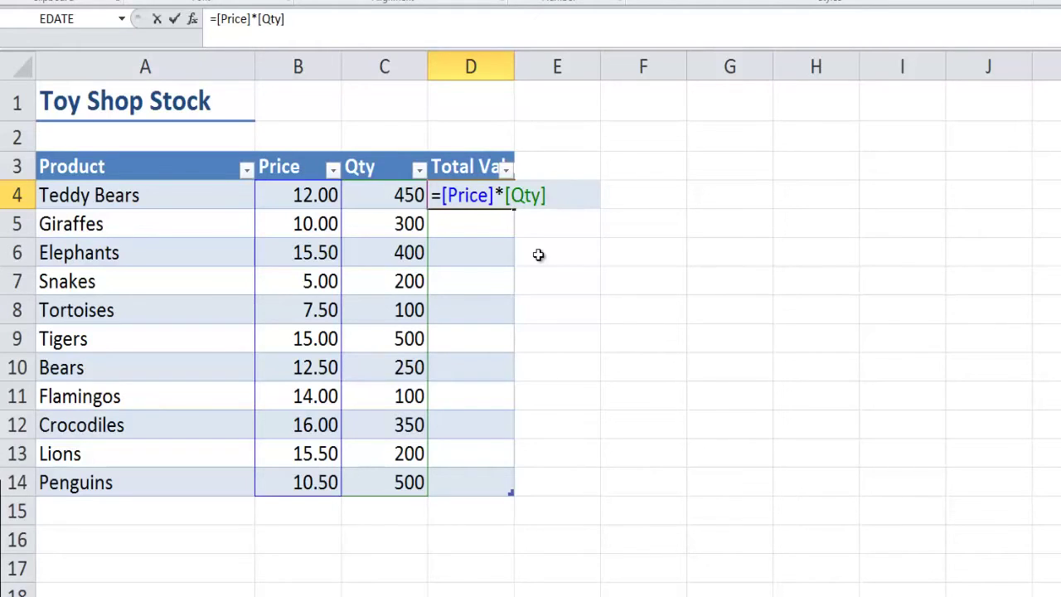
pyautogui.press('Return')
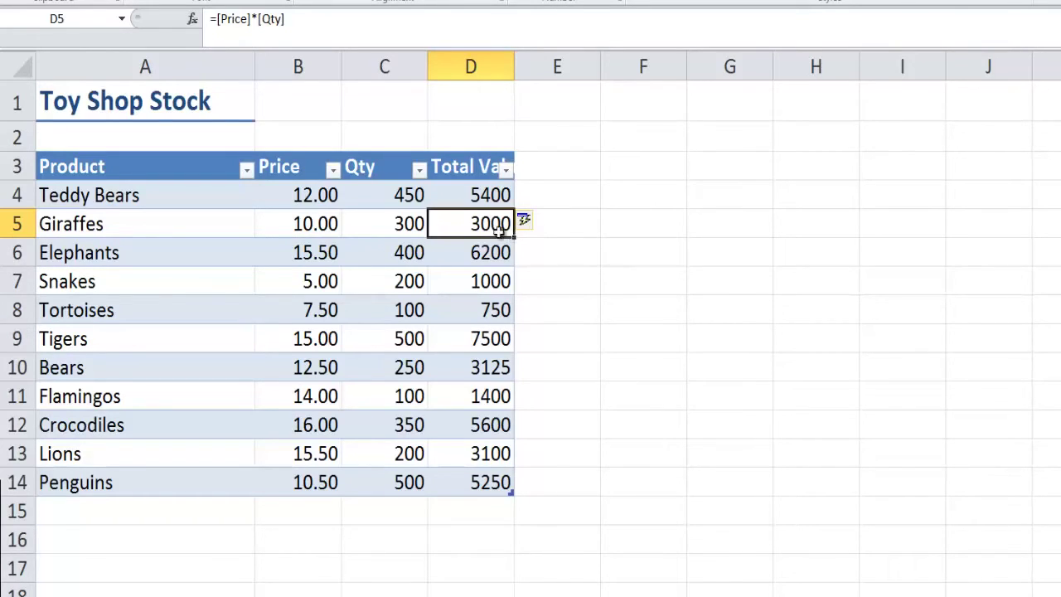
# Step: Delete the Snakes row from the sheet and check the Total Value formulas for Tortoises and Giraffes
pyautogui.click(29, 284)
pyautogui.rightClick(52, 286)
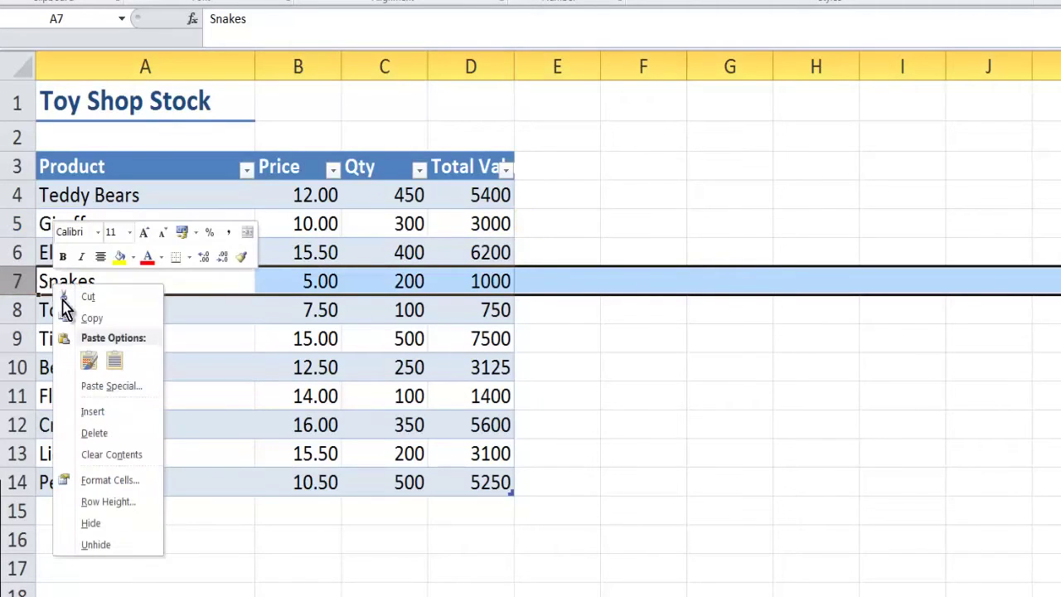
pyautogui.click(112, 434)
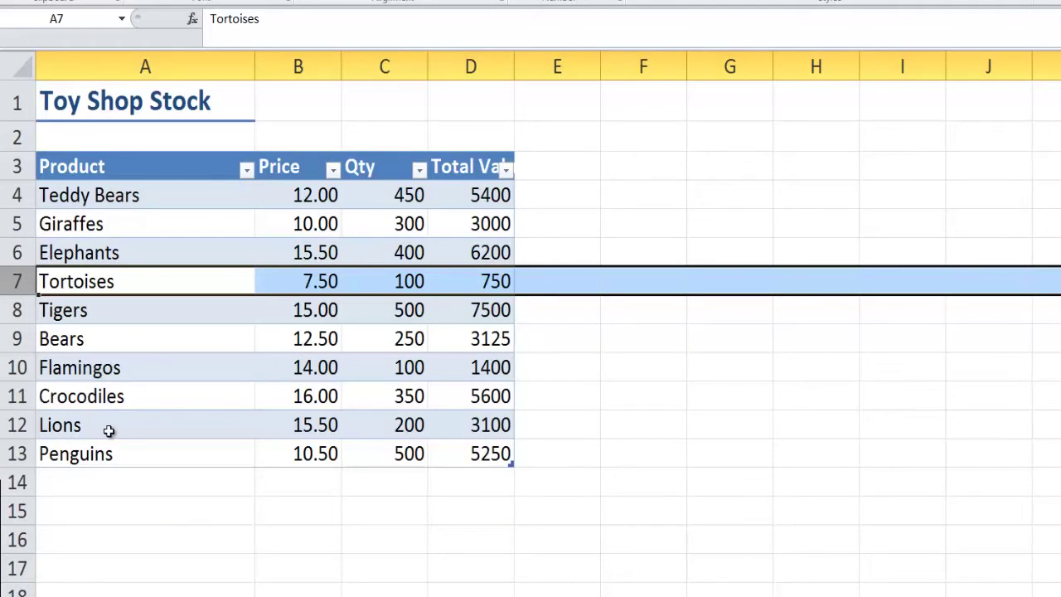
pyautogui.click(481, 282)
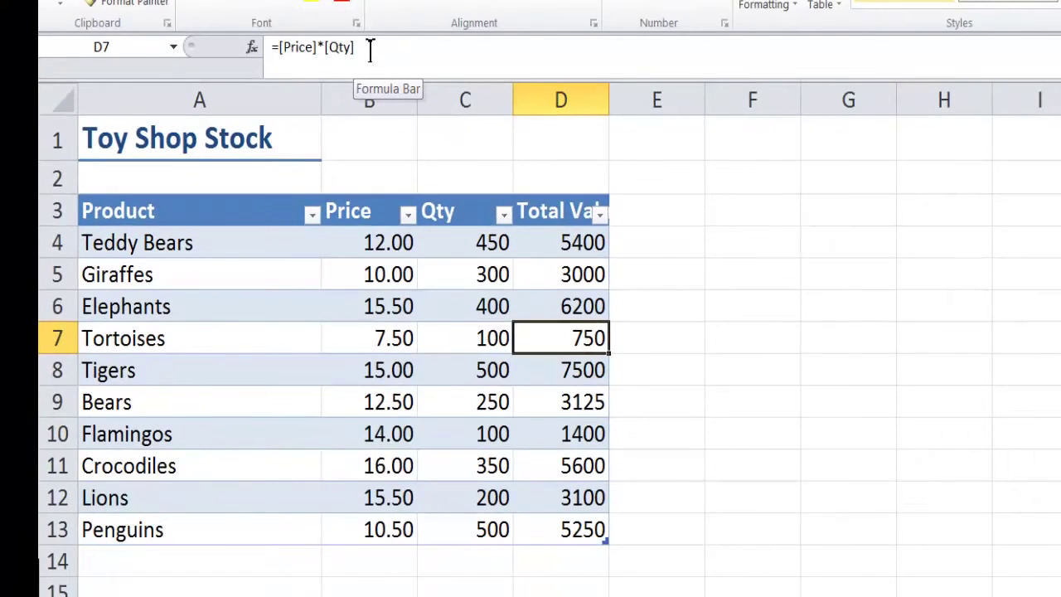
pyautogui.click(552, 277)
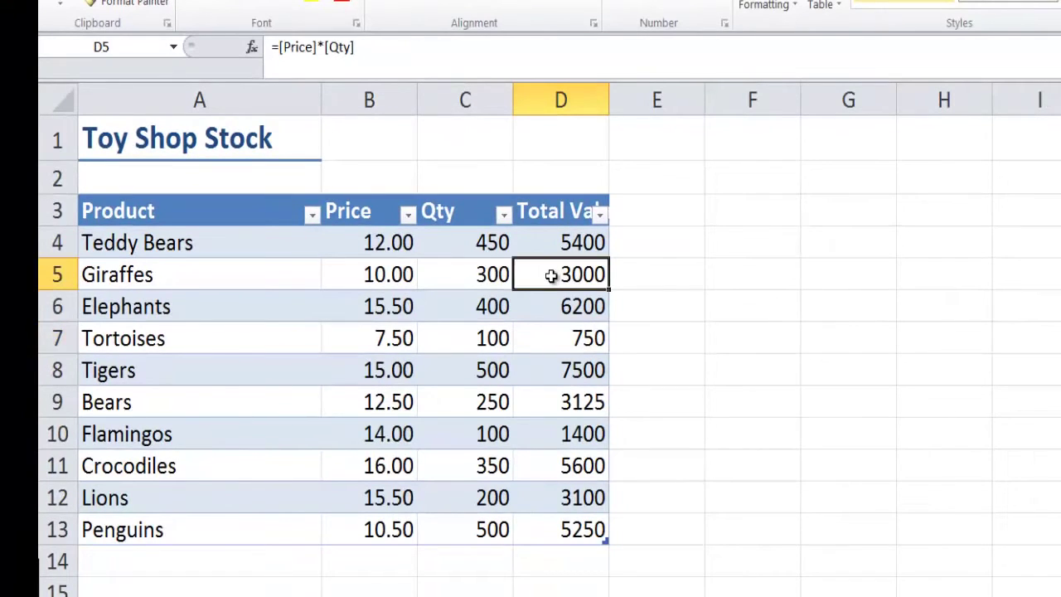
# Step: Add a total row to the end of the toy stock table
pyautogui.click(570, 406)
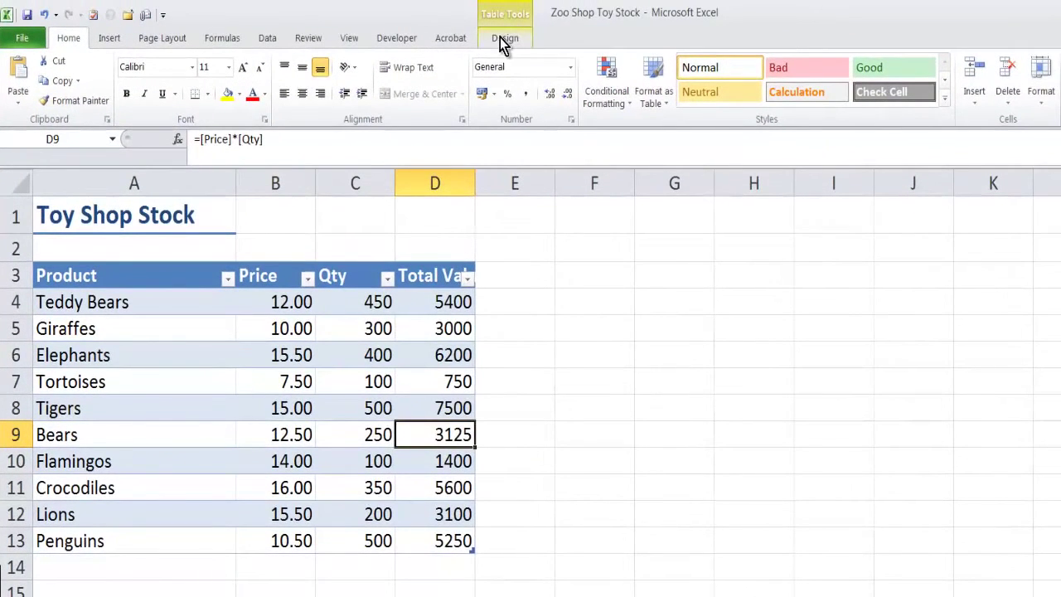
pyautogui.click(500, 38)
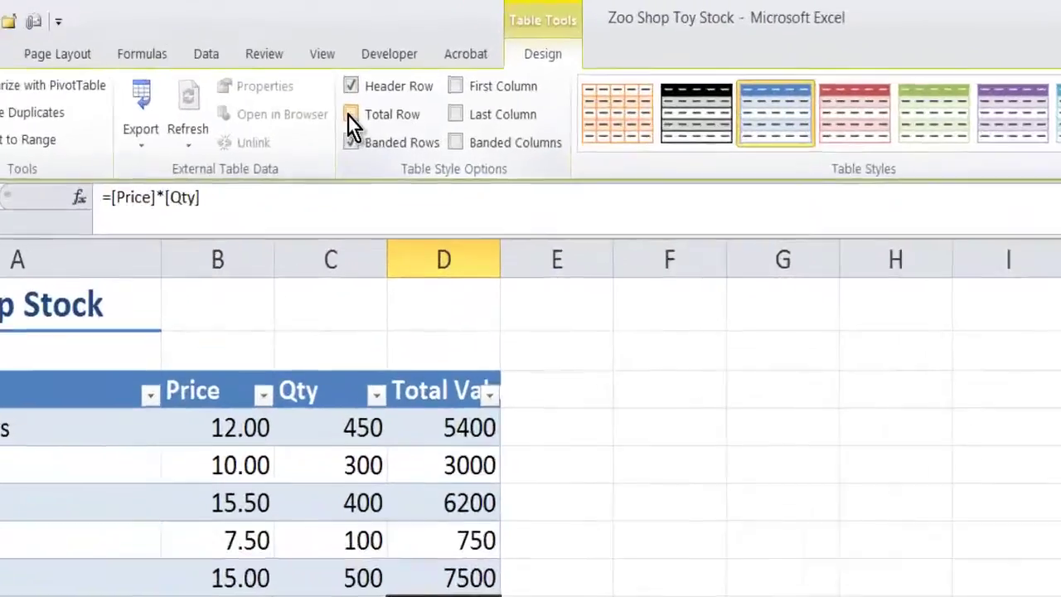
pyautogui.click(350, 115)
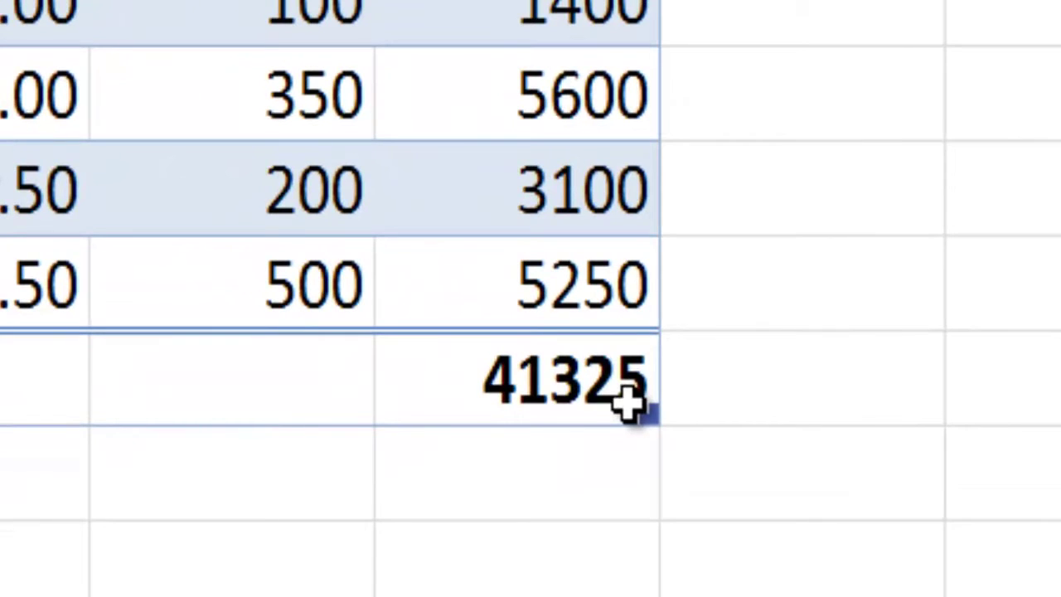
# Step: Switch the Total Value column's total in cell D14 first to Average and finally to Count
pyautogui.click(630, 405)
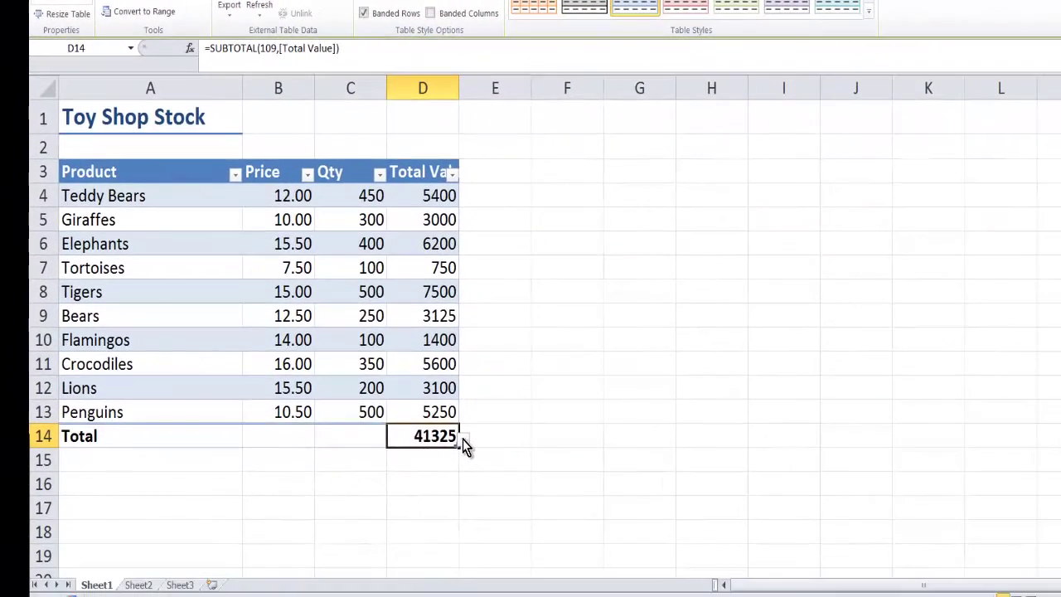
pyautogui.click(464, 439)
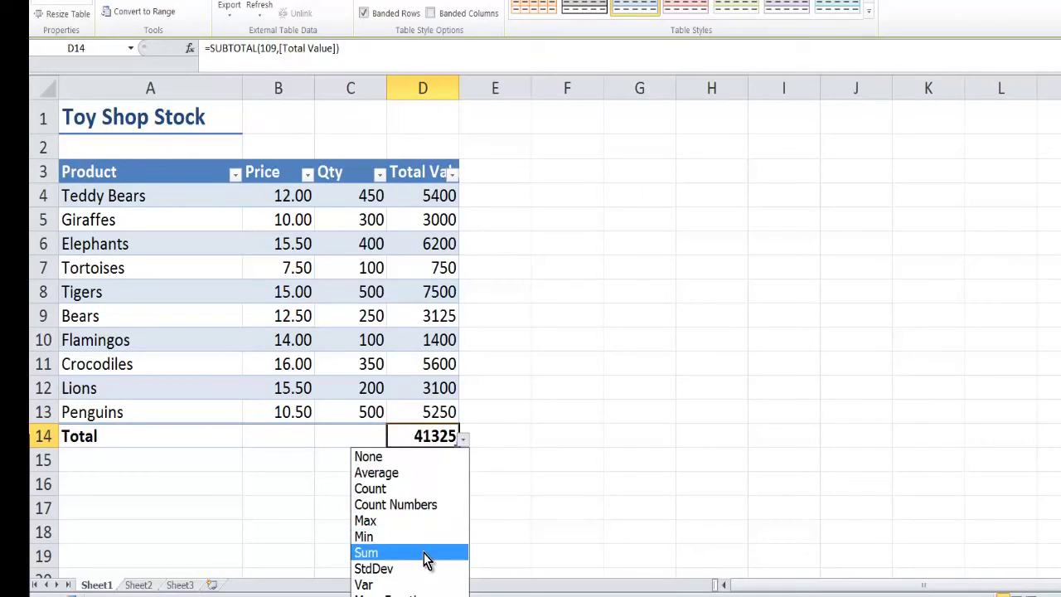
pyautogui.click(417, 475)
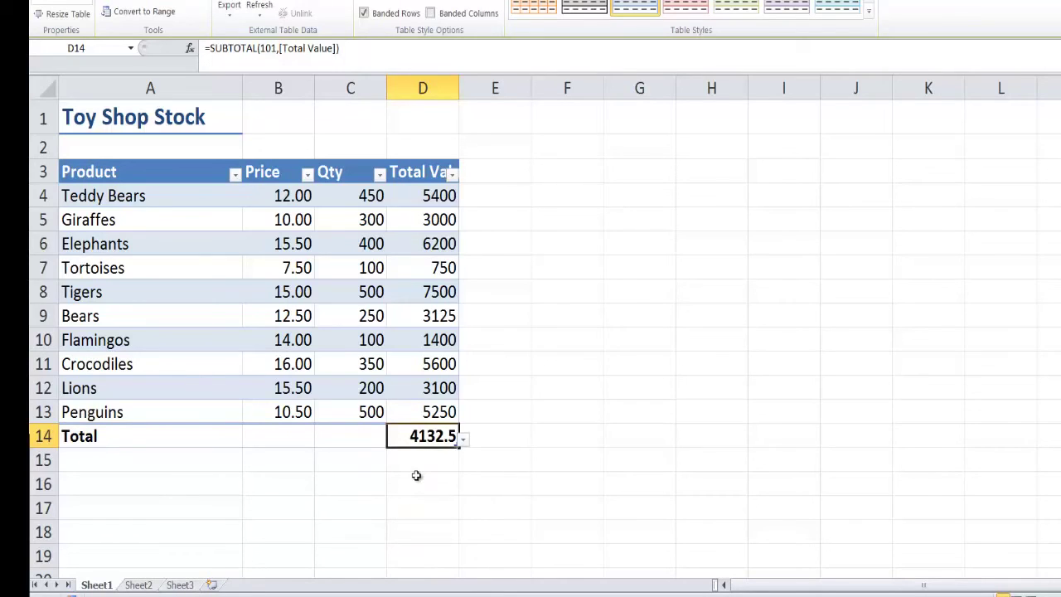
pyautogui.click(464, 442)
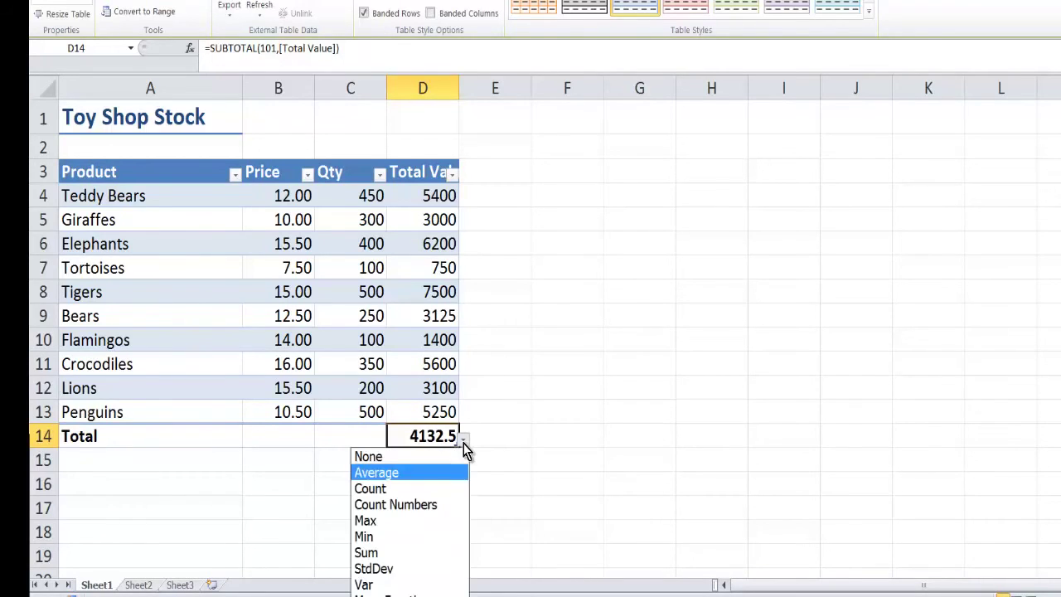
pyautogui.click(435, 487)
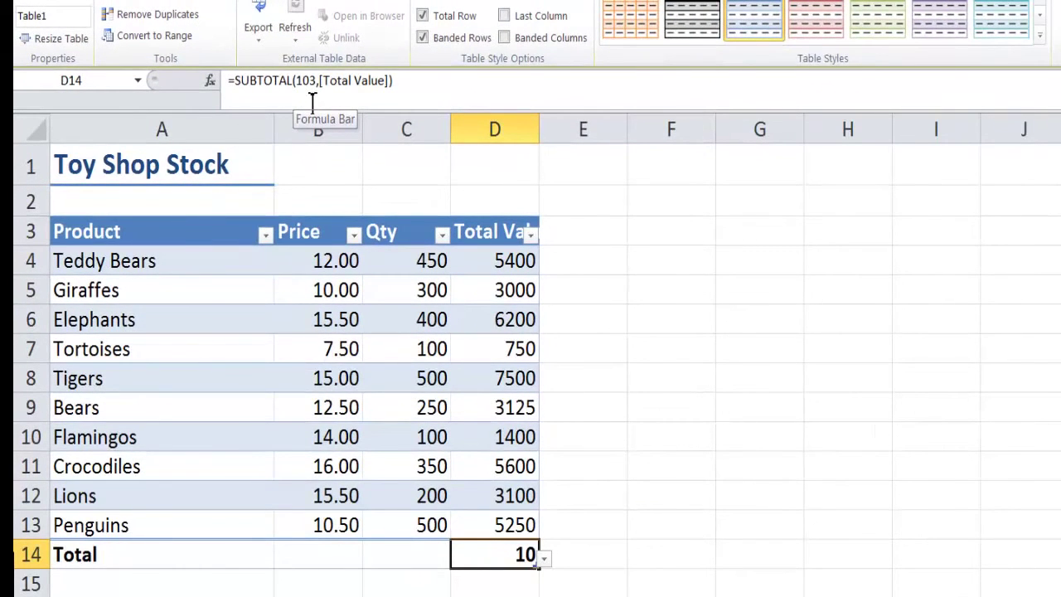
# Step: Filter the Price column to show only the products priced 10.00, 10.50 and 12.00
pyautogui.click(353, 236)
pyautogui.click(168, 420)
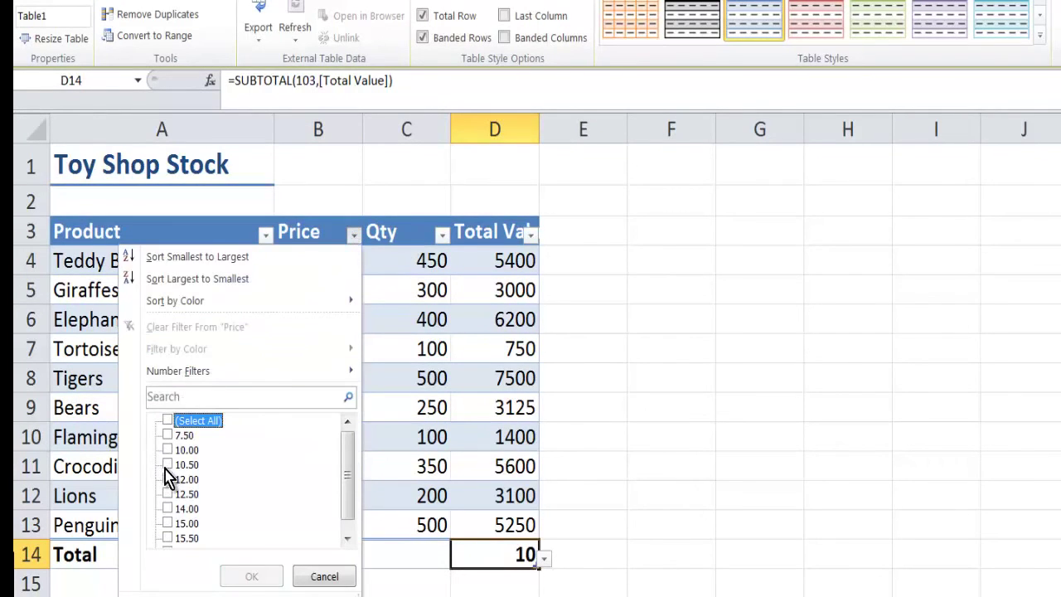
pyautogui.click(168, 450)
pyautogui.click(167, 464)
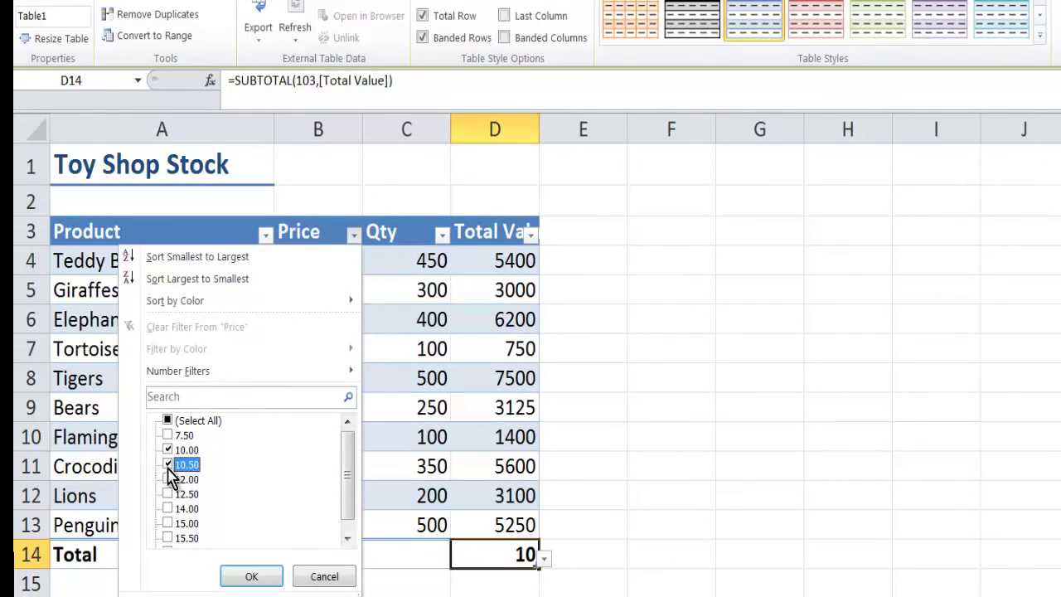
pyautogui.click(168, 479)
pyautogui.click(251, 575)
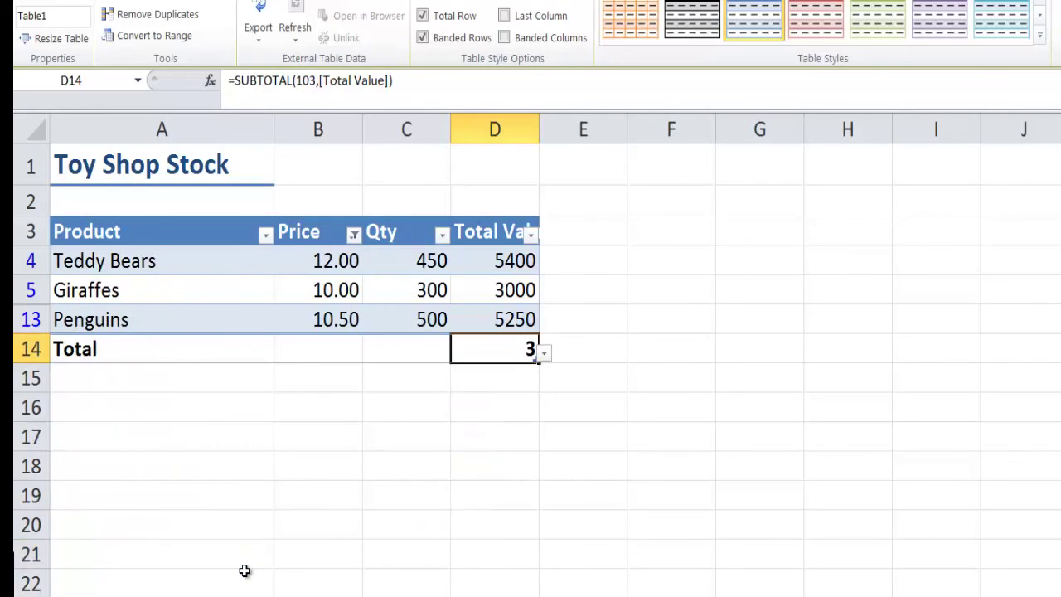
# Step: Set the total row's function for the filtered Total Value column to Sum
pyautogui.click(546, 355)
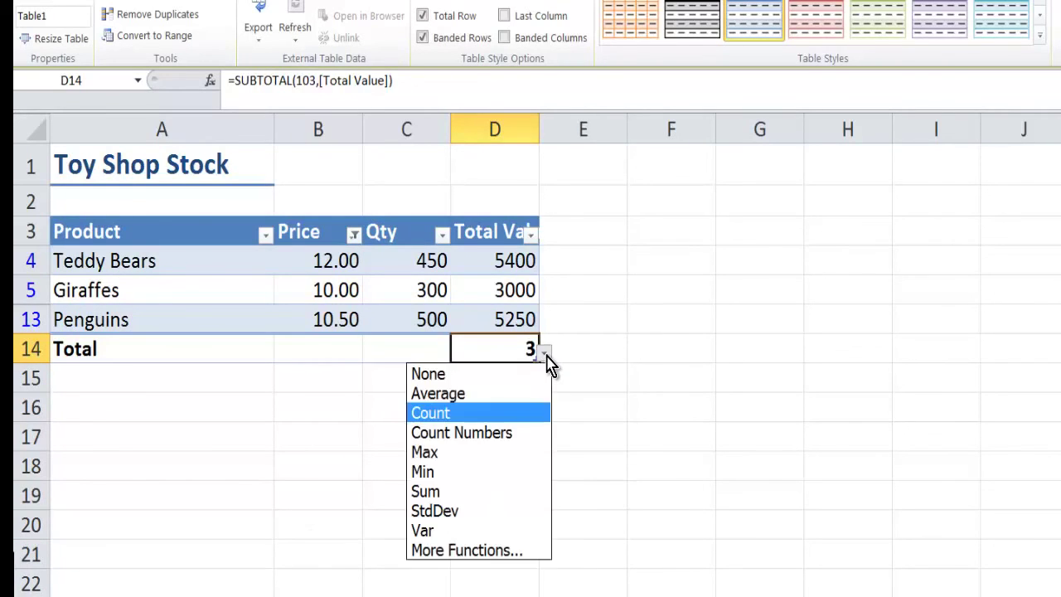
pyautogui.click(448, 493)
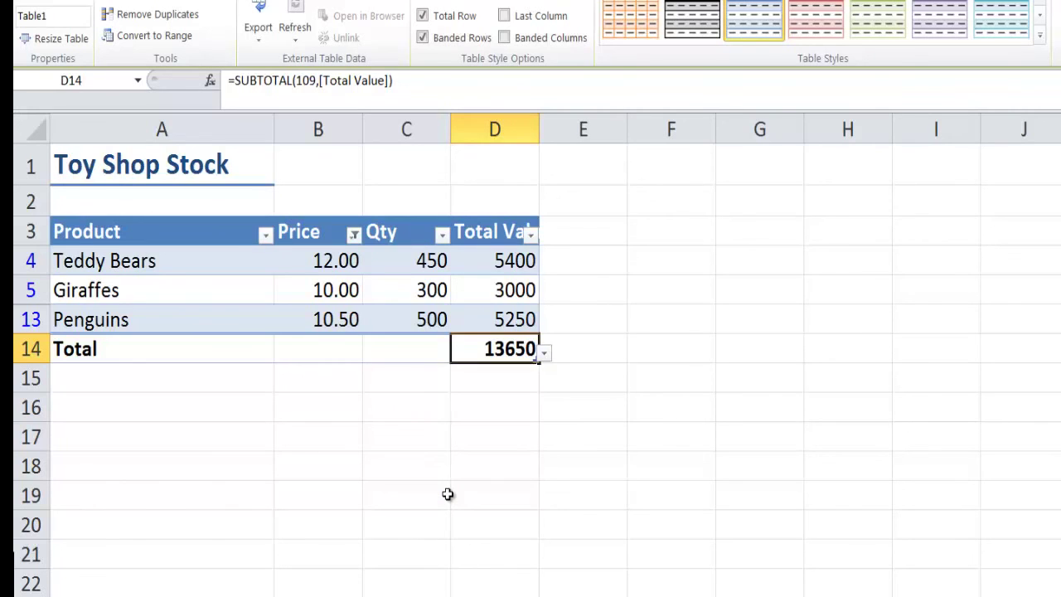